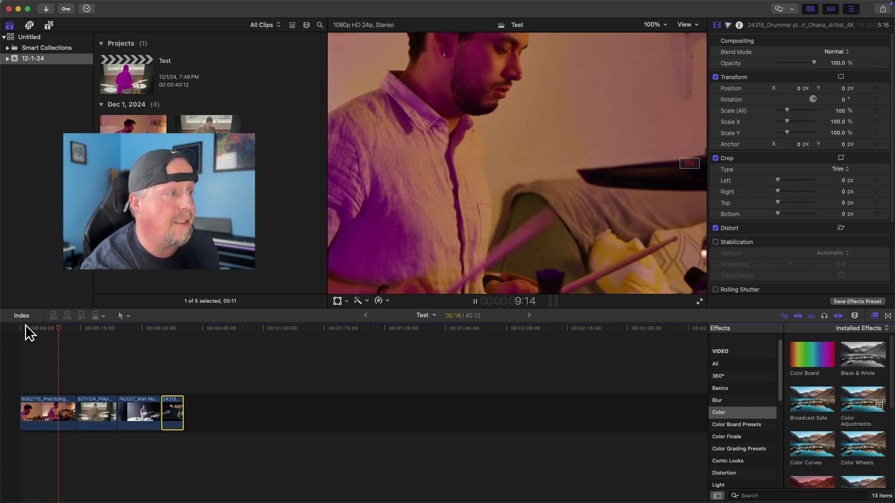
Step: Play through the four drummer clips in the Test project to review the footage
click(83, 328)
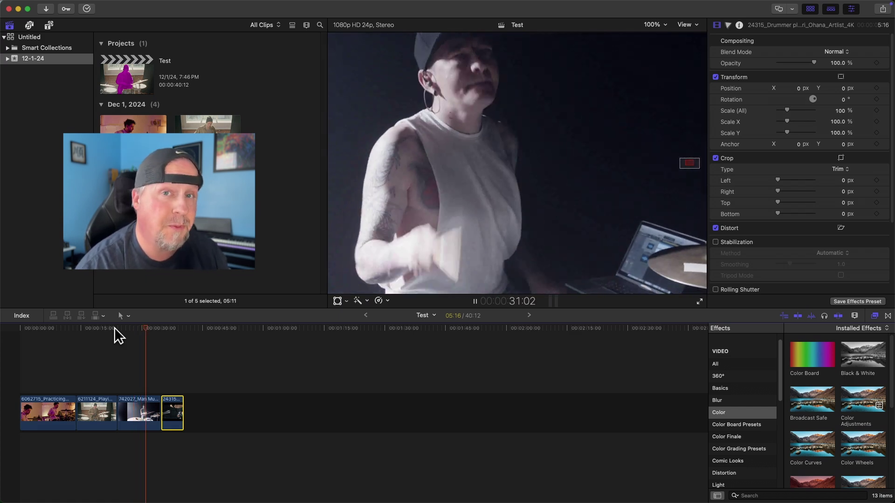
click(160, 326)
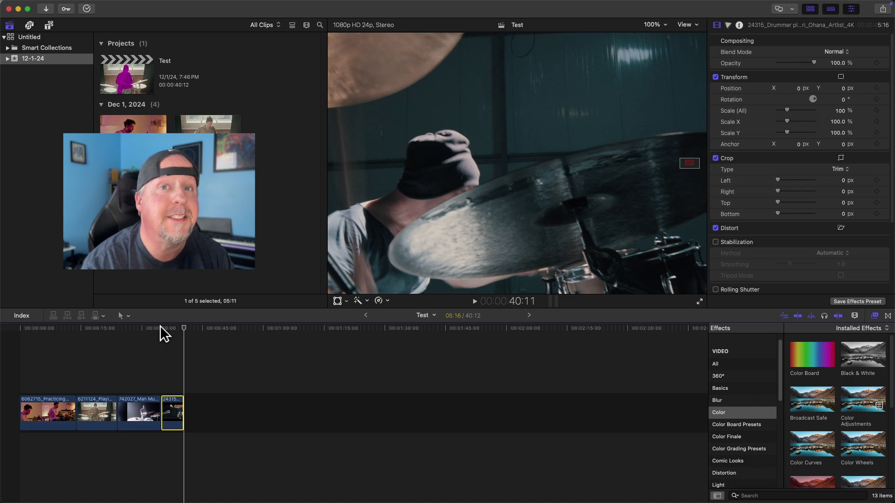
key(space)
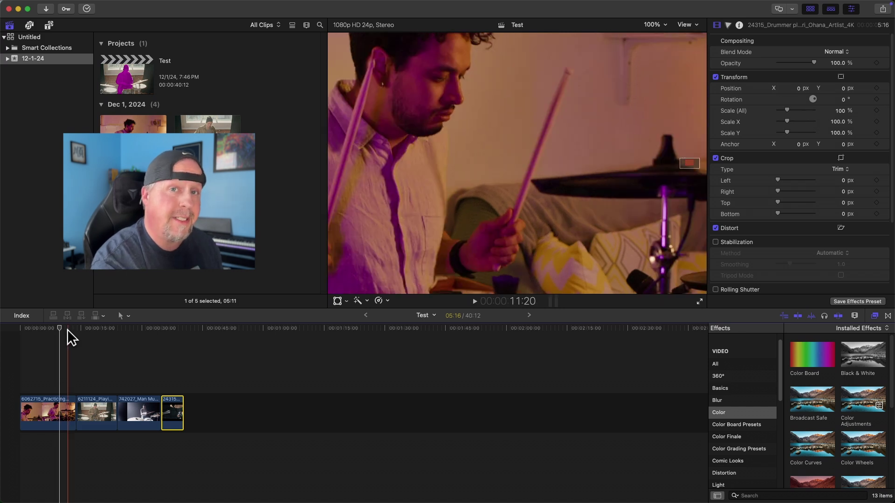
click(68, 330)
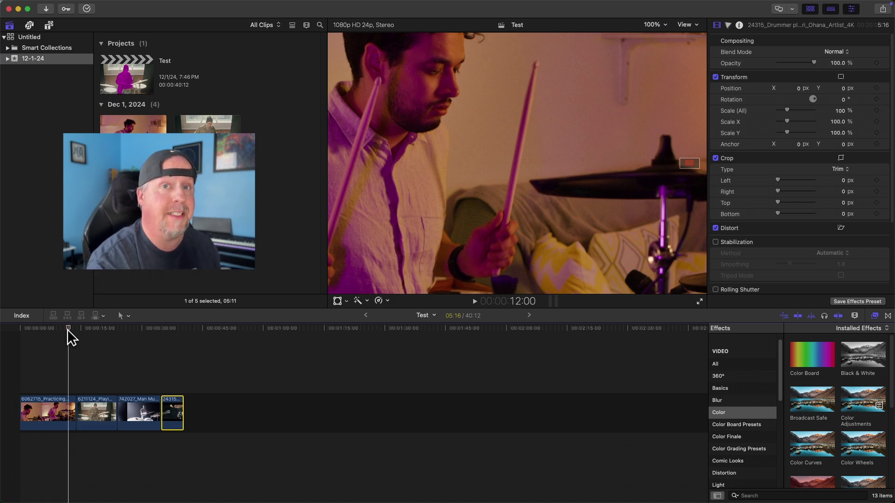
click(32, 329)
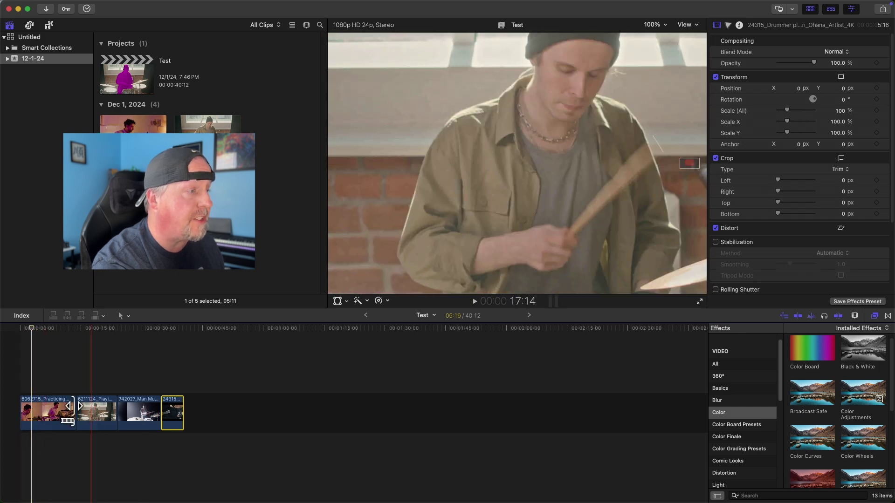
Step: Apply the Colorize effect with a Magnetic Mask to the drummer in the first clip, at a frame late in that clip
click(63, 407)
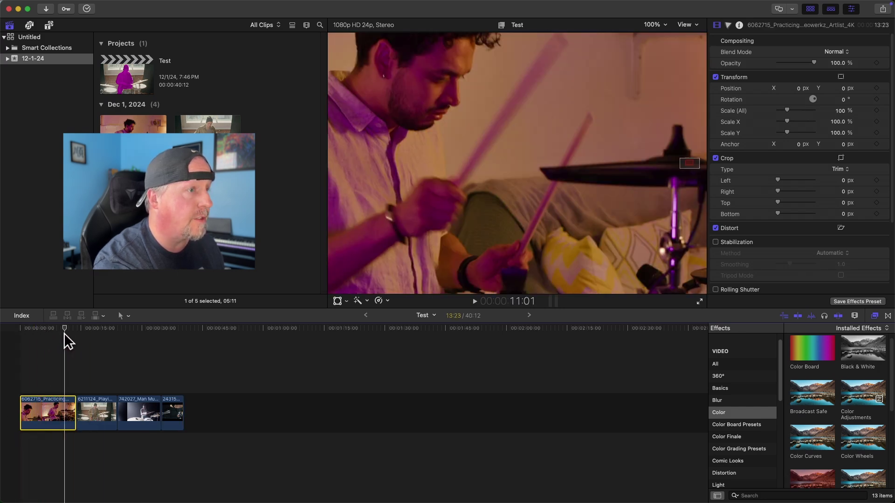
drag(65, 334, 58, 331)
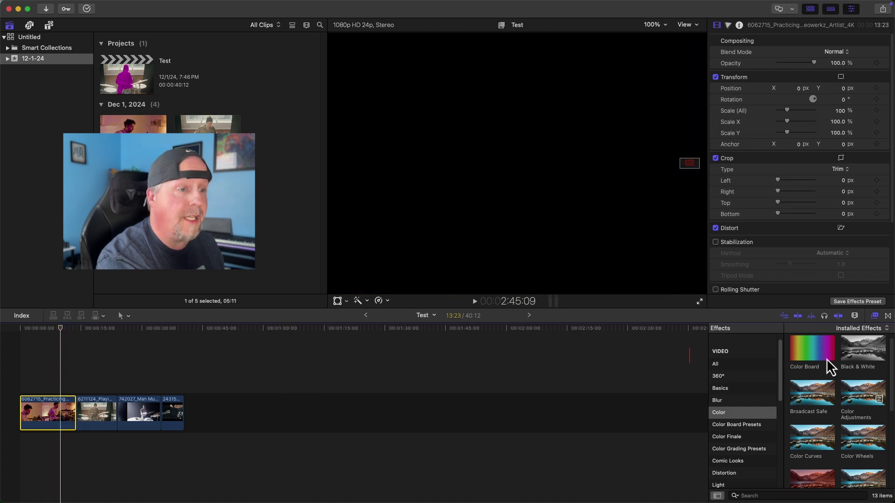
scroll(855, 424, down, 2)
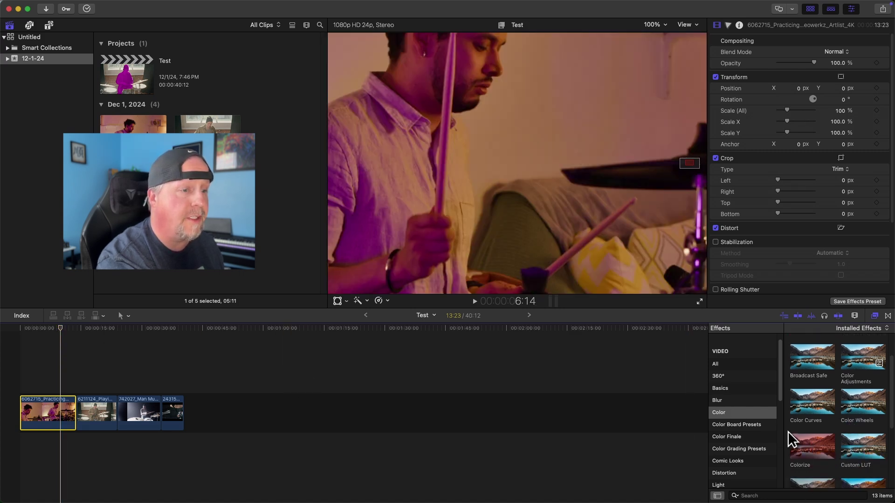
drag(802, 445, 408, 176)
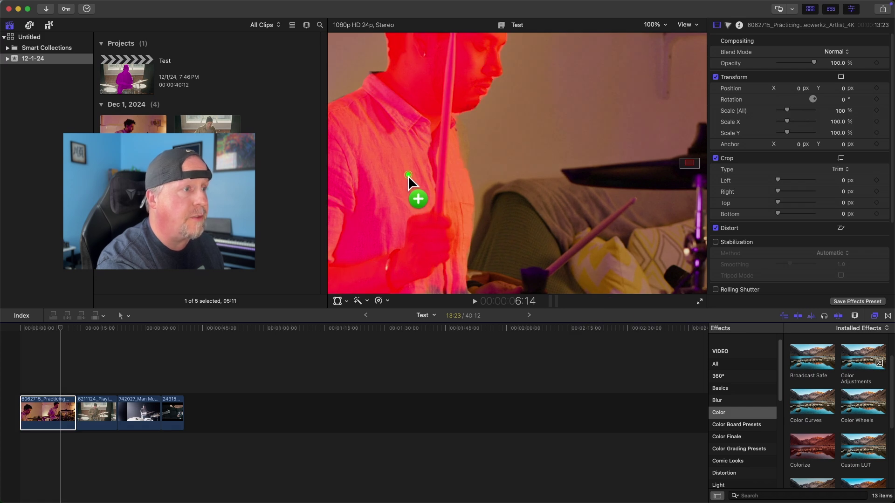
drag(407, 176, 407, 175)
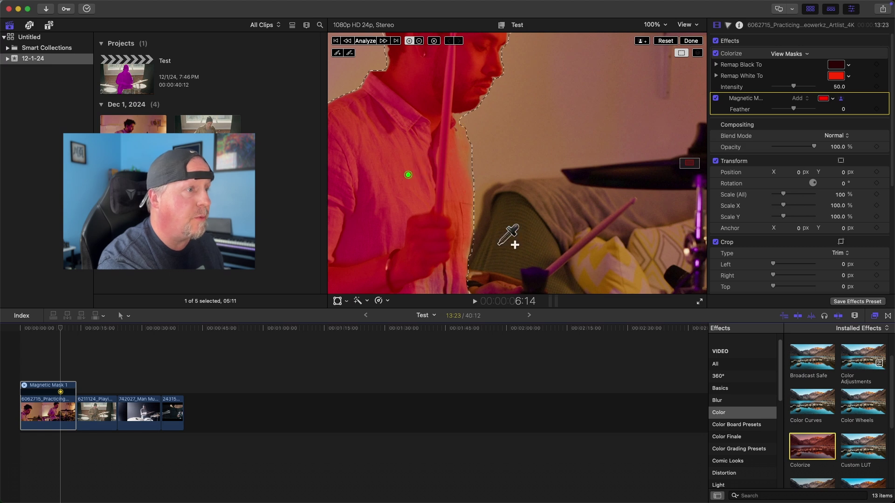
Step: Refine the first drummer's mask to include his hand and drumstick but exclude the couch and pillows, and analyze the clip
click(497, 289)
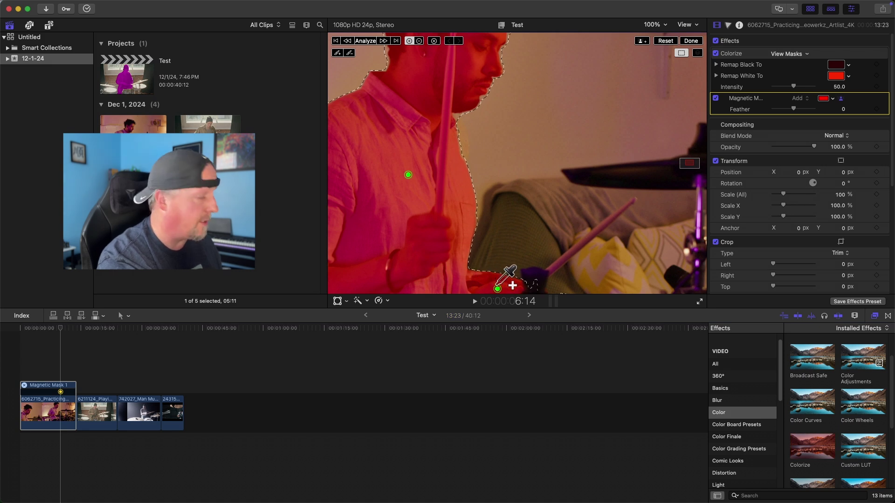
click(576, 249)
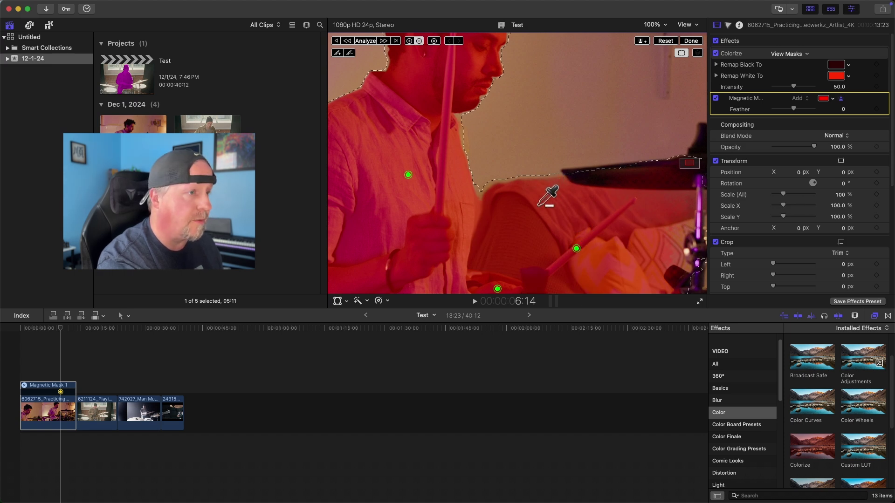
alt+click(538, 203)
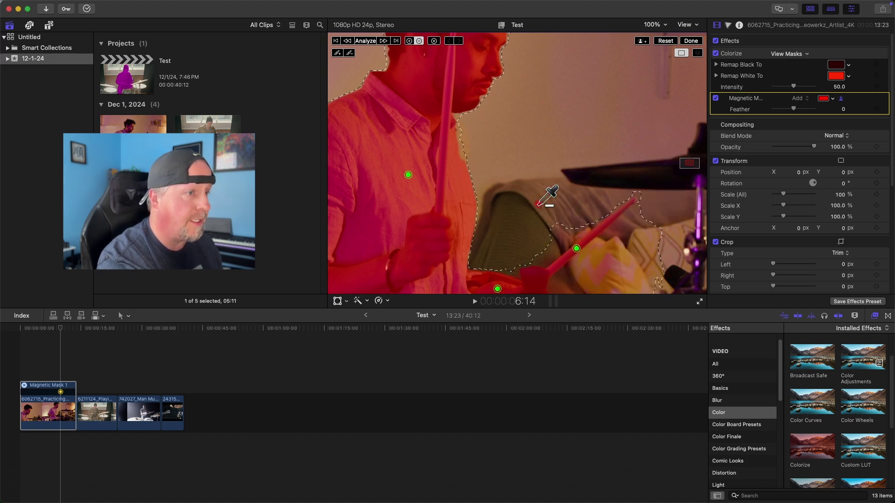
alt+click(612, 274)
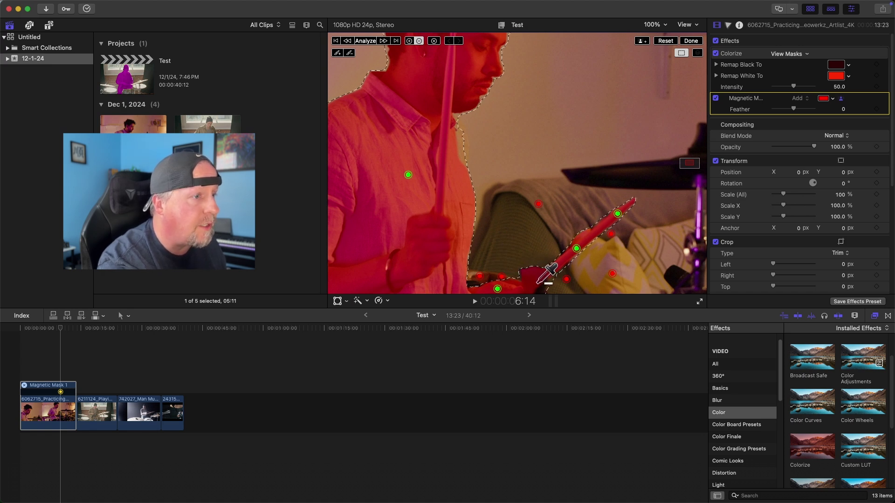
click(515, 283)
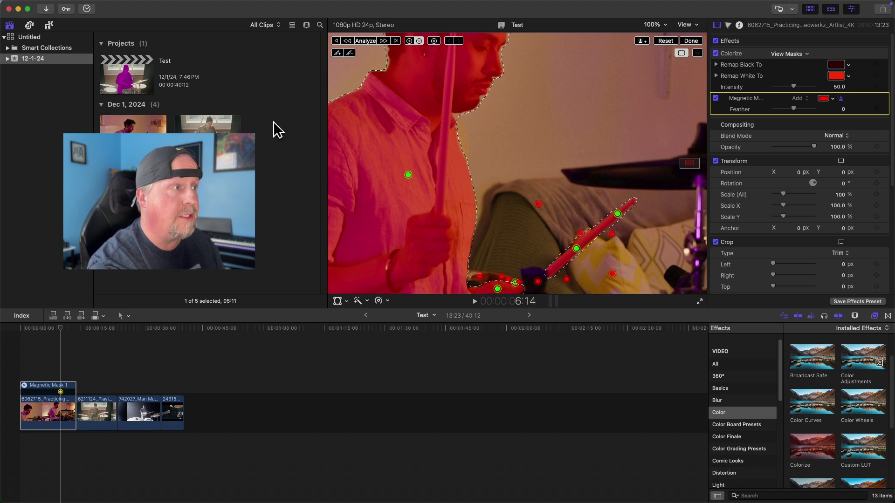
click(365, 41)
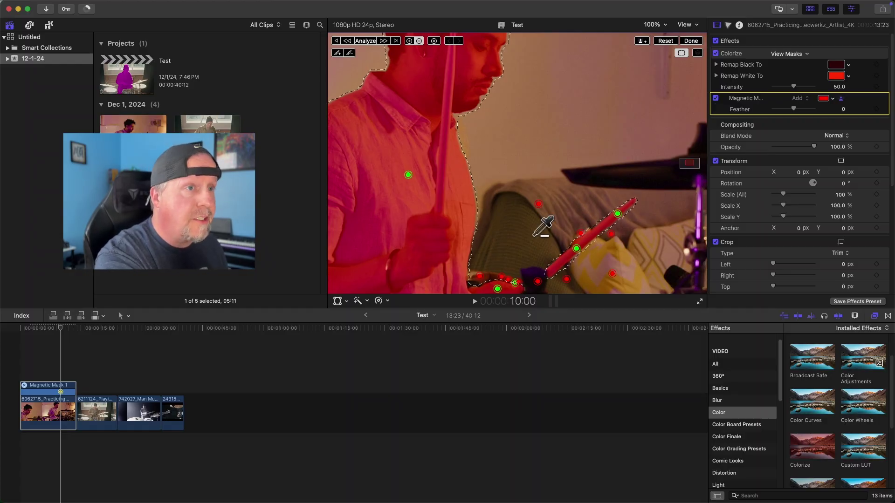
Step: Set the first clip's Colorize colors to bright green for Remap White To and dark green for Remap Black To
click(835, 75)
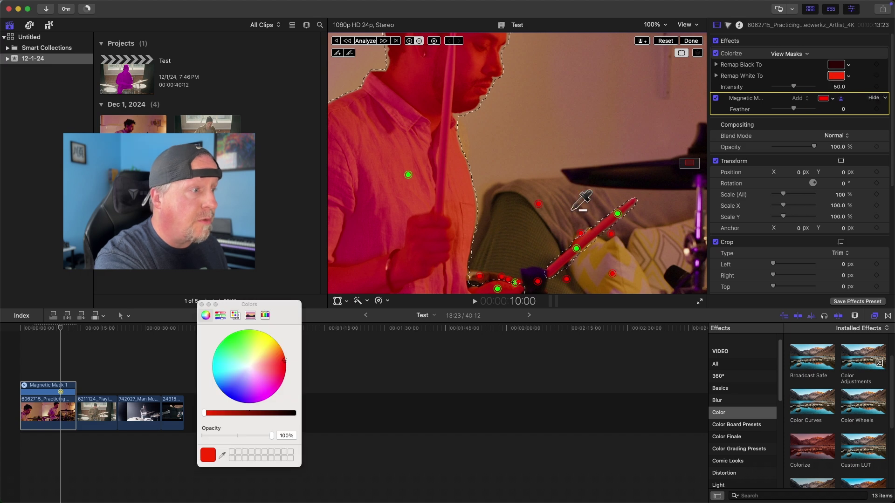
click(241, 344)
drag(218, 329, 214, 315)
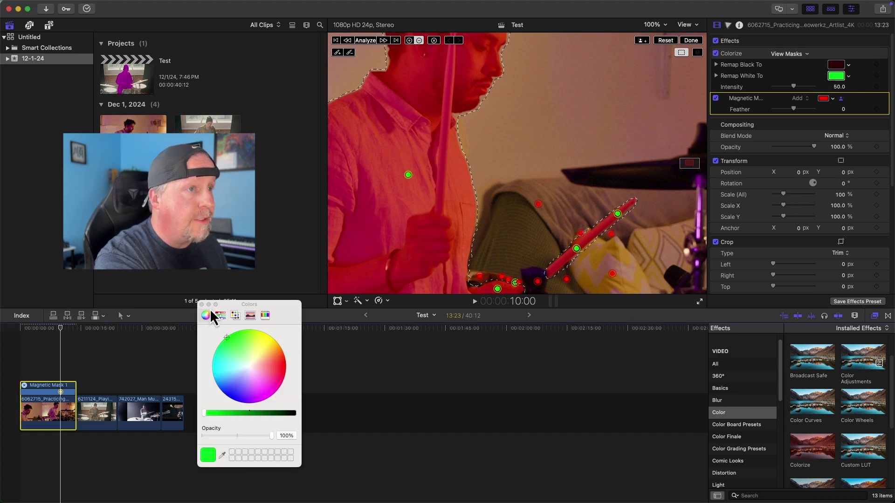
click(835, 64)
click(255, 345)
click(229, 335)
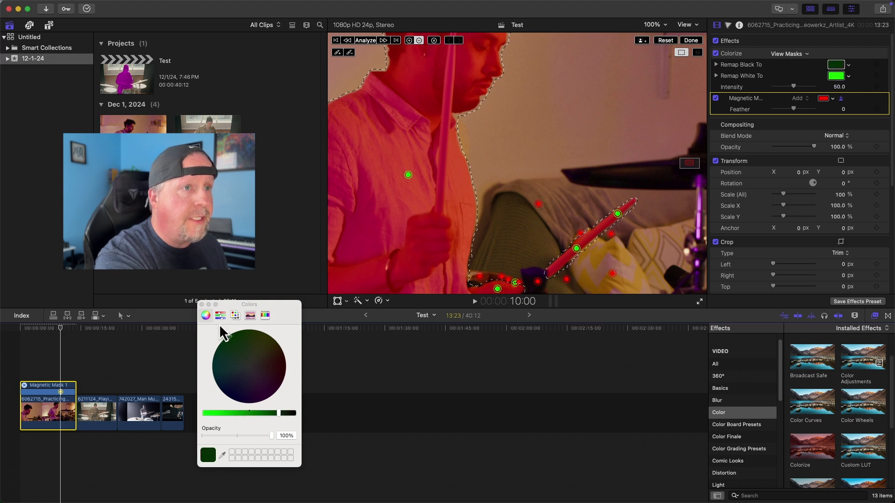
Step: Display the first clip's Colorize result without the mask overlay and raise its intensity to 100
click(739, 54)
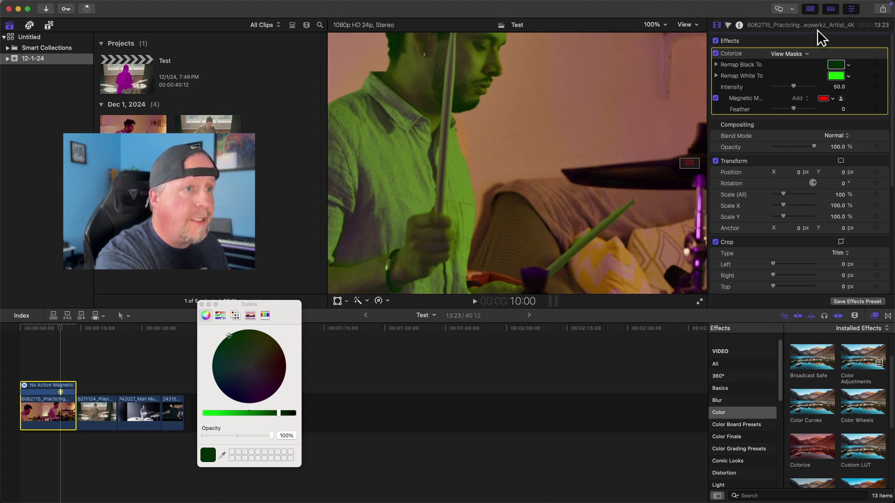
drag(794, 86, 824, 85)
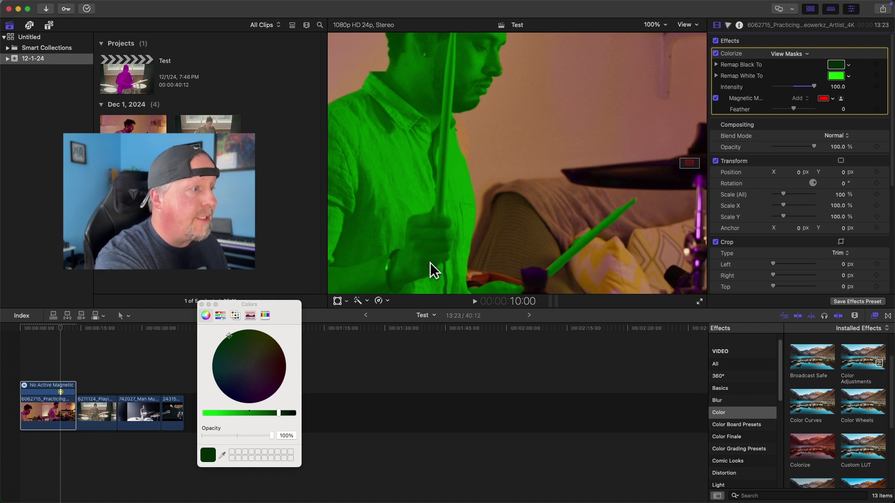
click(201, 305)
Step: Play the first clip from its start to check how the green mask tracks the drummer
drag(54, 326, 17, 327)
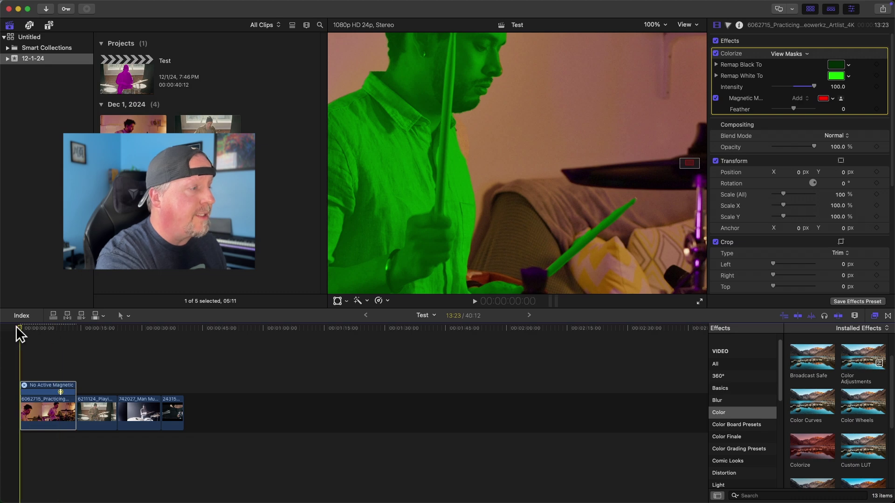
key(space)
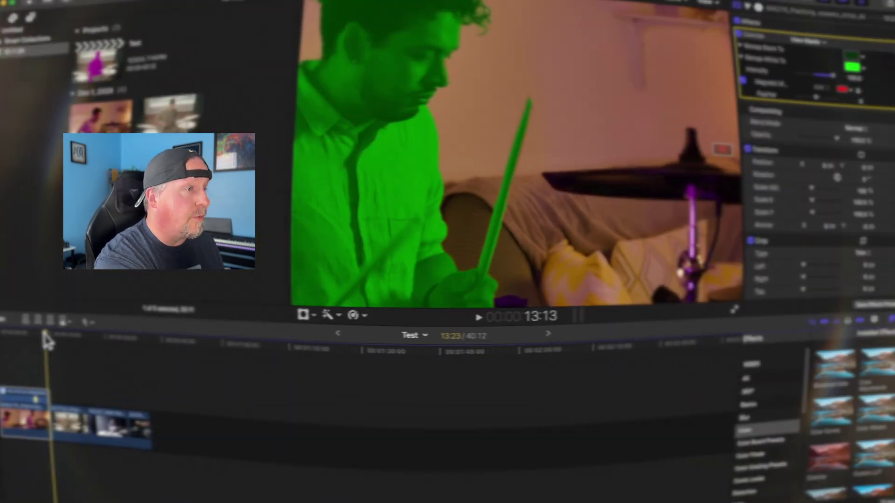
Step: Apply the Colorize effect with a Magnetic Mask to the drummer in the second clip
drag(94, 326, 107, 328)
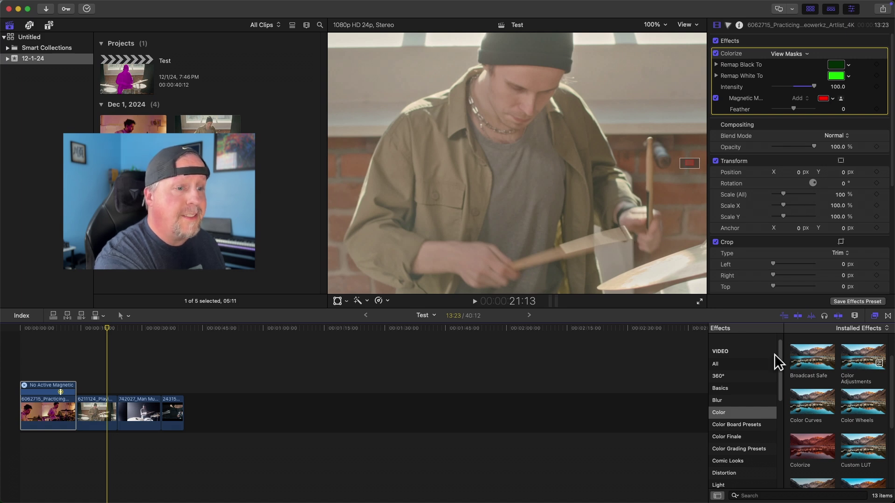
drag(825, 446, 579, 216)
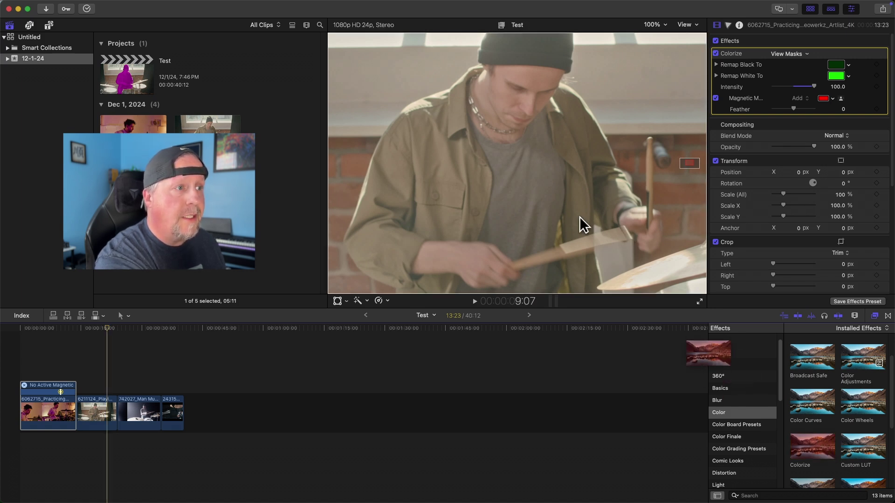
click(503, 173)
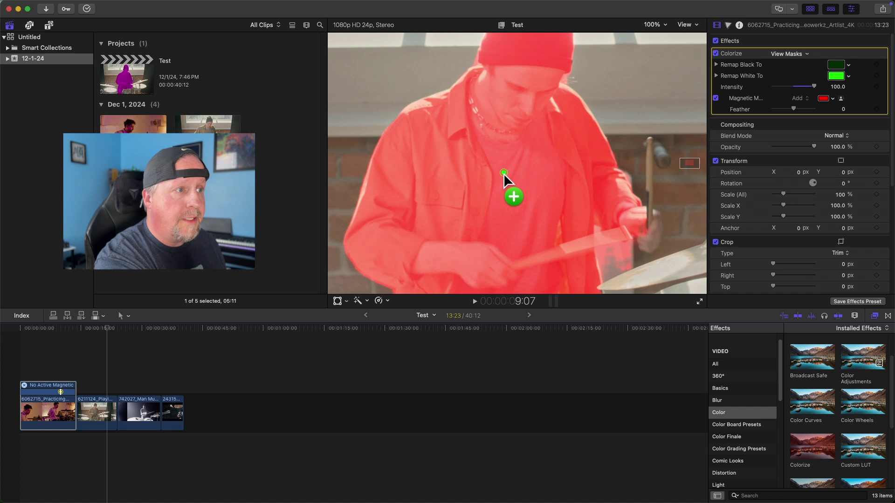
drag(503, 173, 504, 172)
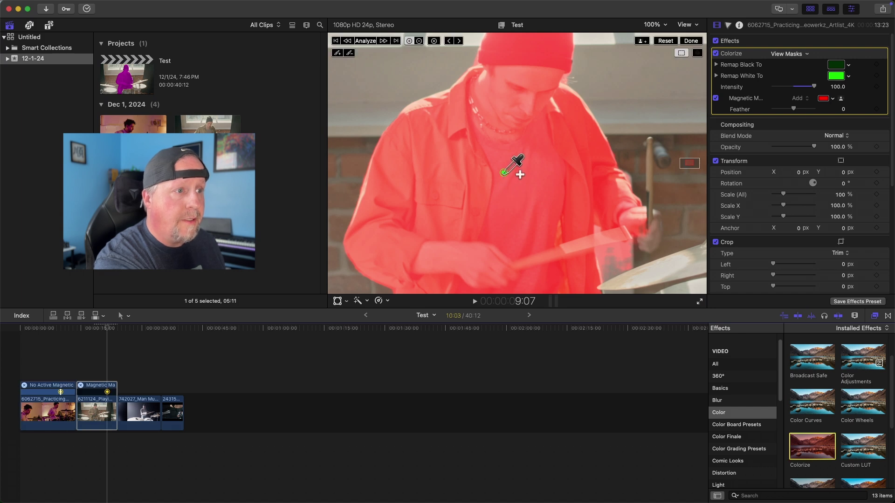
Step: Refine the second drummer's mask around his hands and drumsticks, analyze the clip, and fit the whole frame in the viewer
click(612, 256)
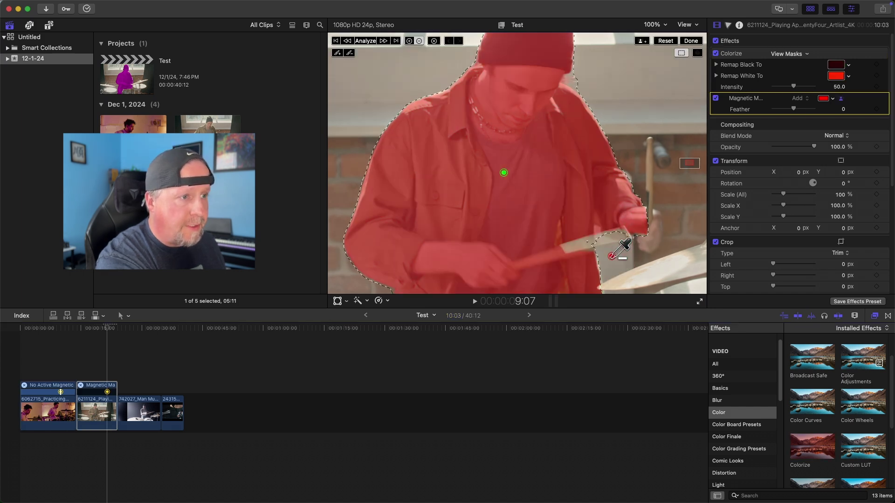
click(578, 244)
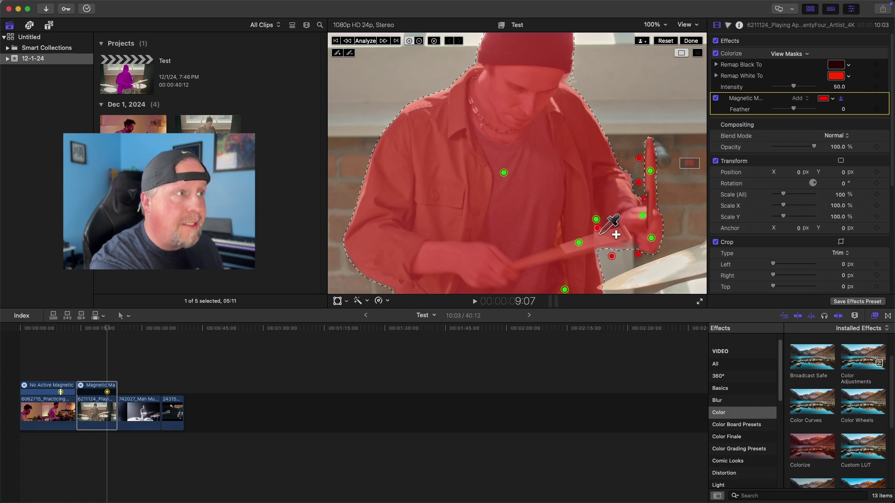
click(364, 42)
key(shift+z)
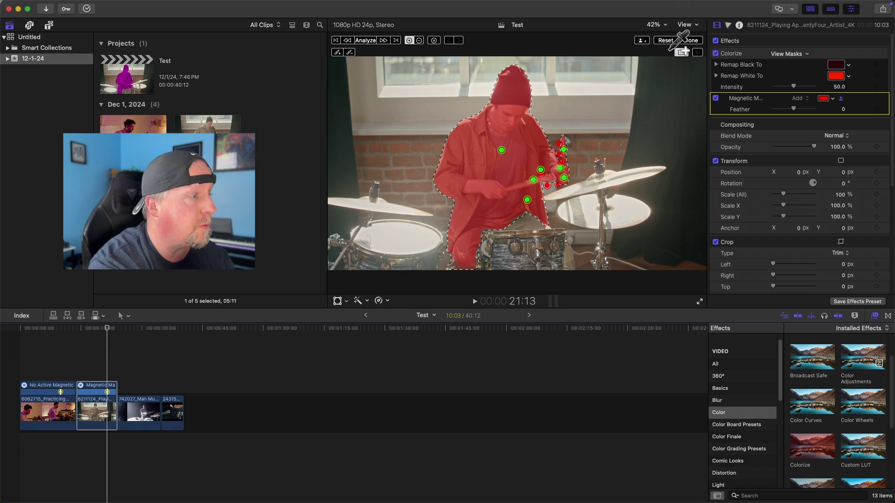
Step: Set the second clip's Colorize colors to dark purple for Remap Black To and bright magenta for Remap White To
click(106, 328)
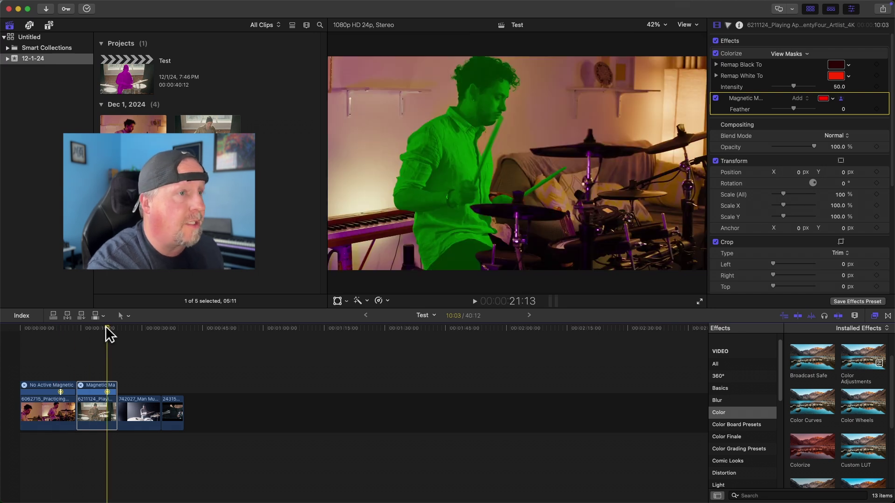
click(836, 65)
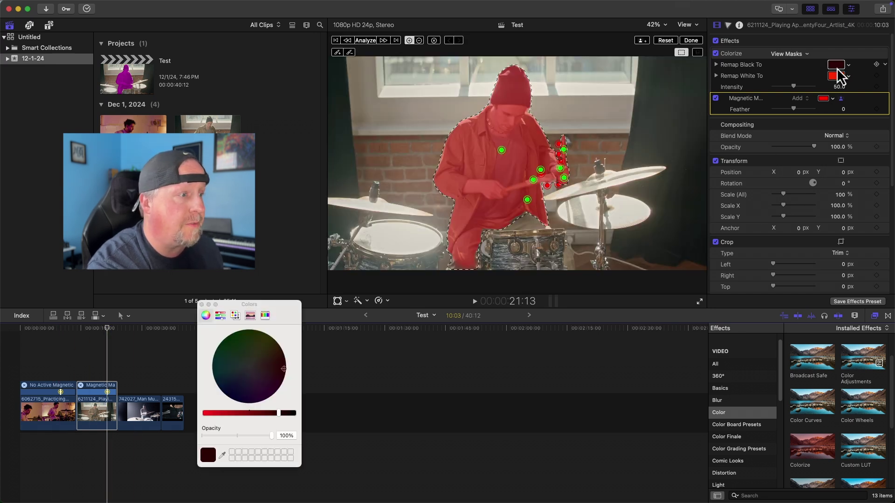
click(261, 401)
click(266, 413)
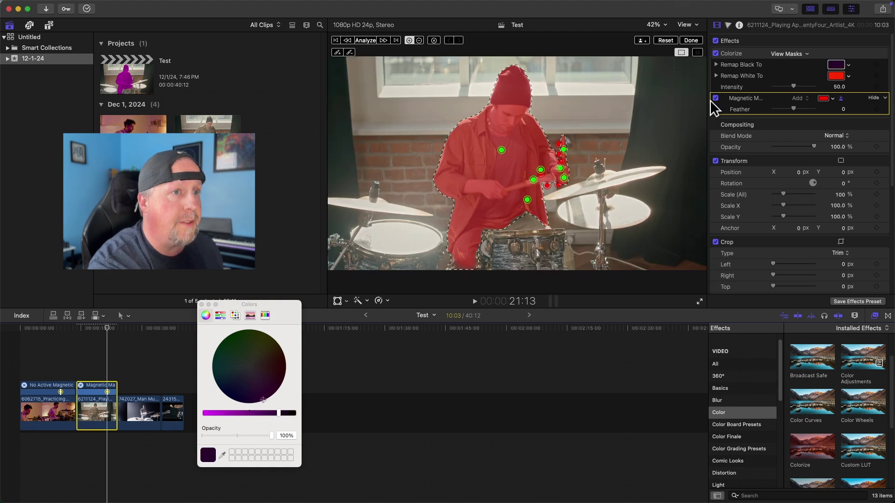
click(836, 76)
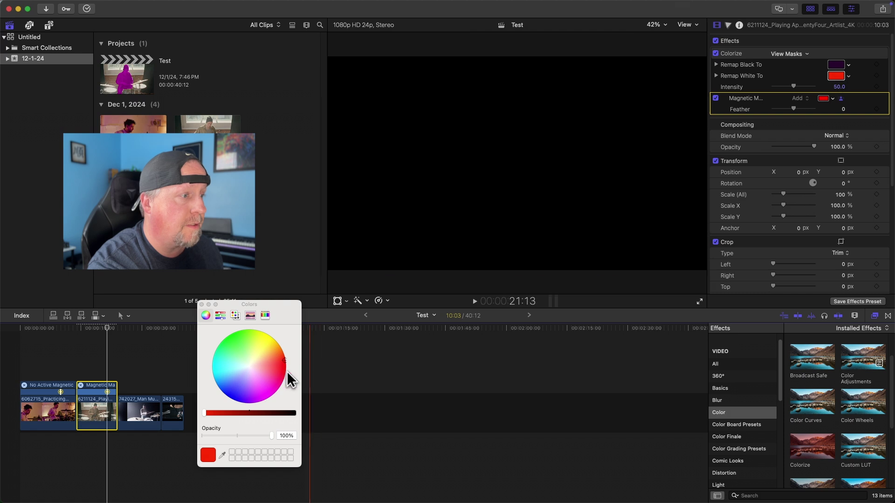
click(263, 400)
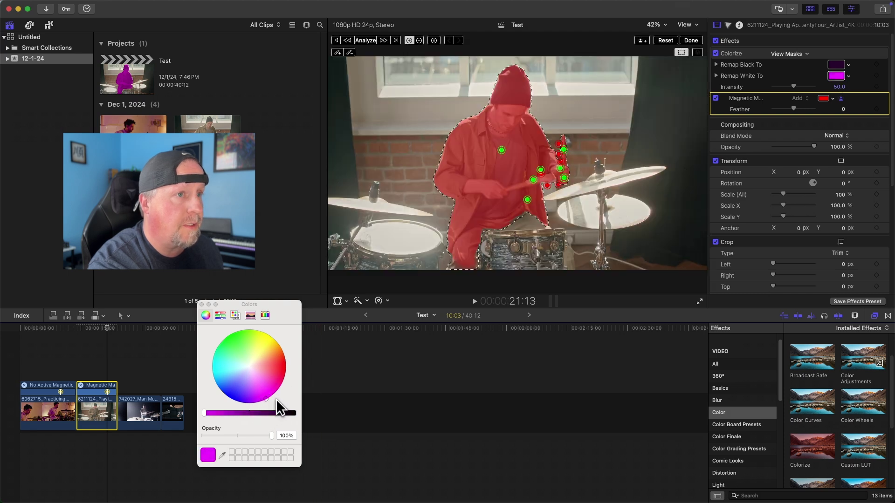
Step: Set the second clip's Colorize intensity to 100 and leave mask editing to show the recolored drummer
drag(794, 86, 818, 85)
click(744, 52)
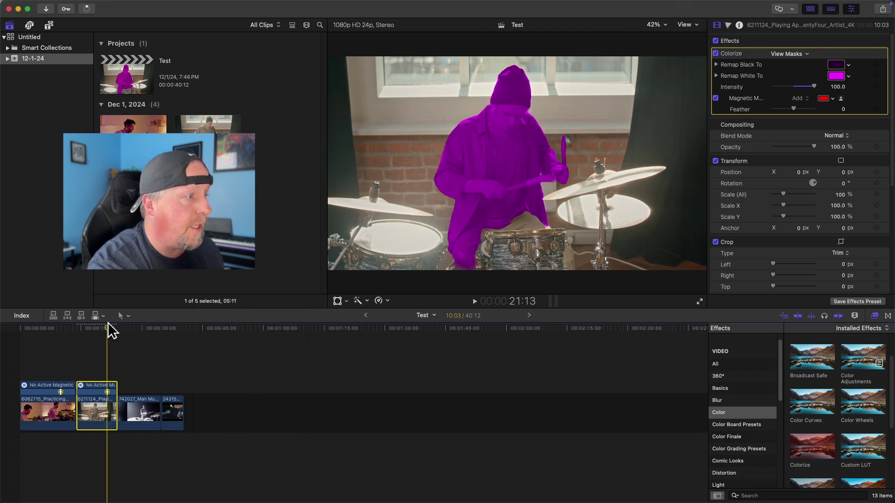
Step: Play the second clip from its start, in full screen as well, to check how the magenta mask tracks the drummer and drumsticks
drag(107, 327, 78, 327)
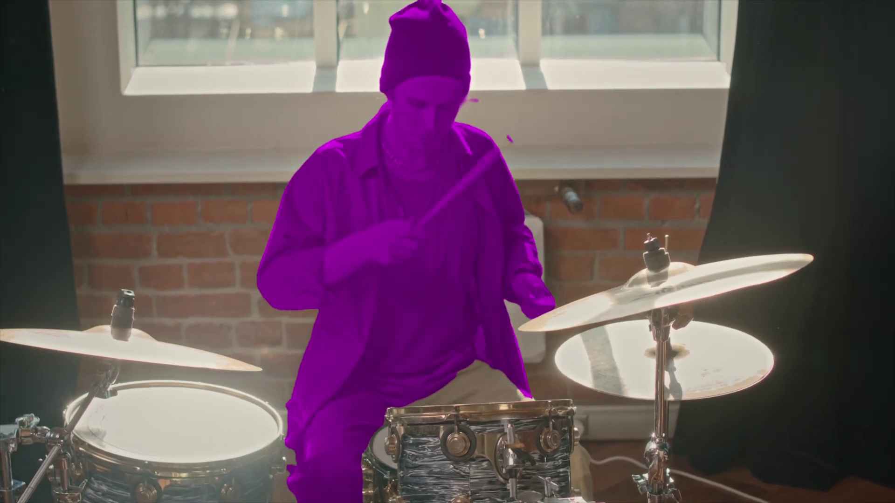
key(Escape)
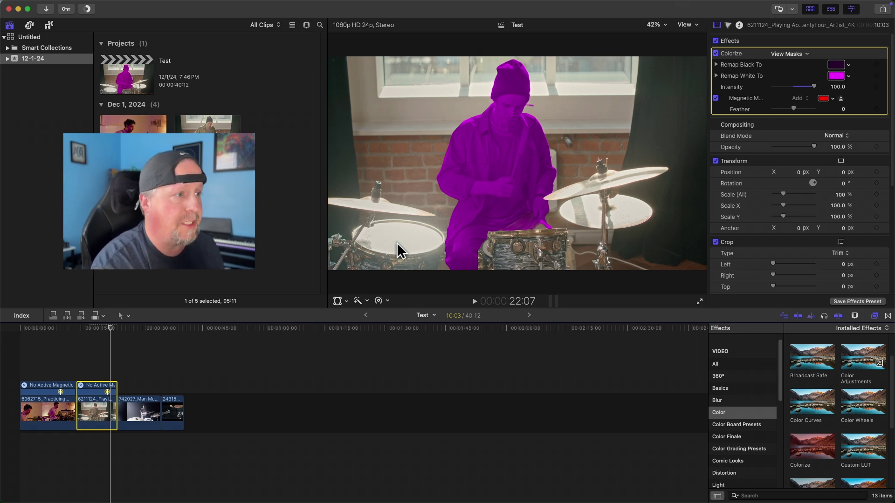
drag(109, 326, 99, 327)
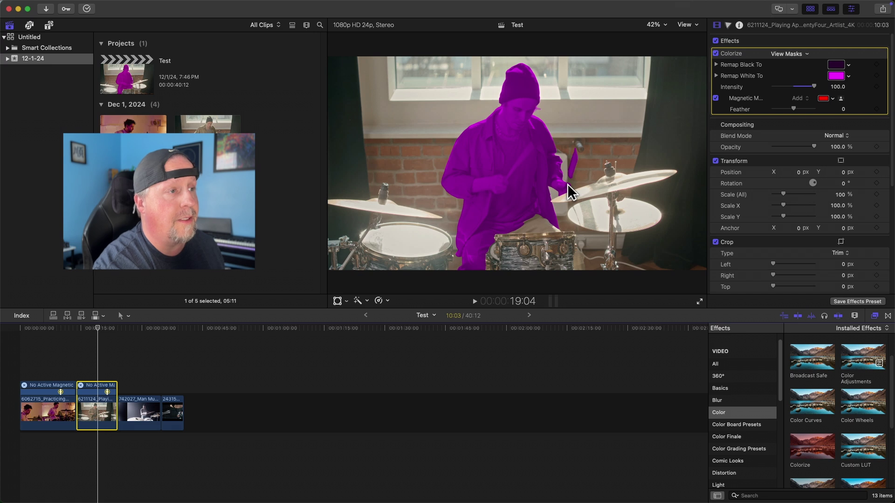
click(78, 325)
key(space)
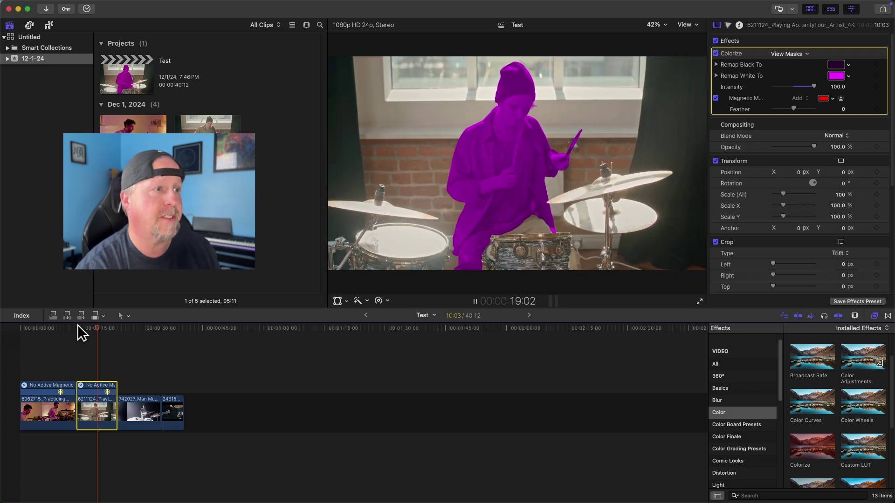
key(space)
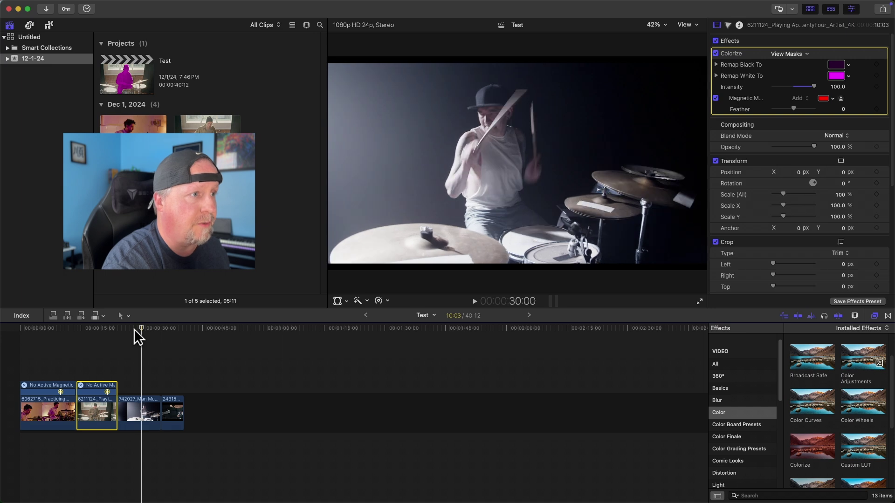
Step: Apply the Colorize effect with a Magnetic Mask to the drummer in the third clip, including his cap
click(142, 326)
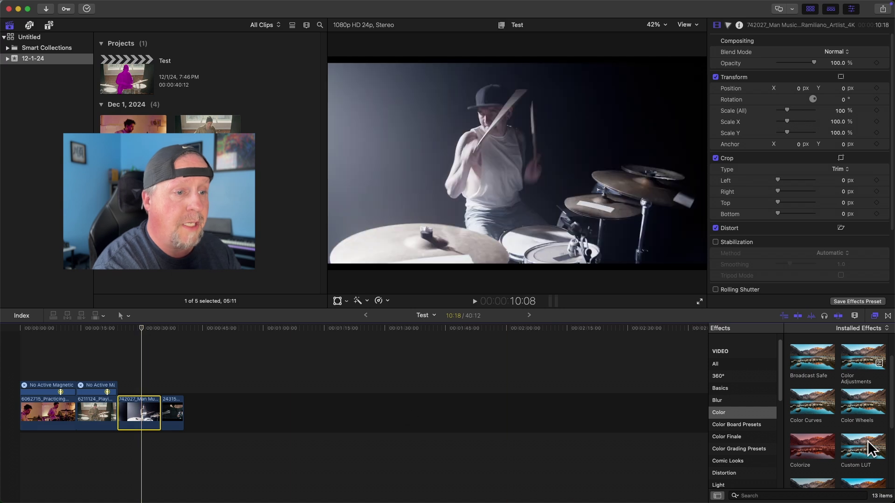
drag(826, 445, 489, 114)
drag(496, 161, 497, 158)
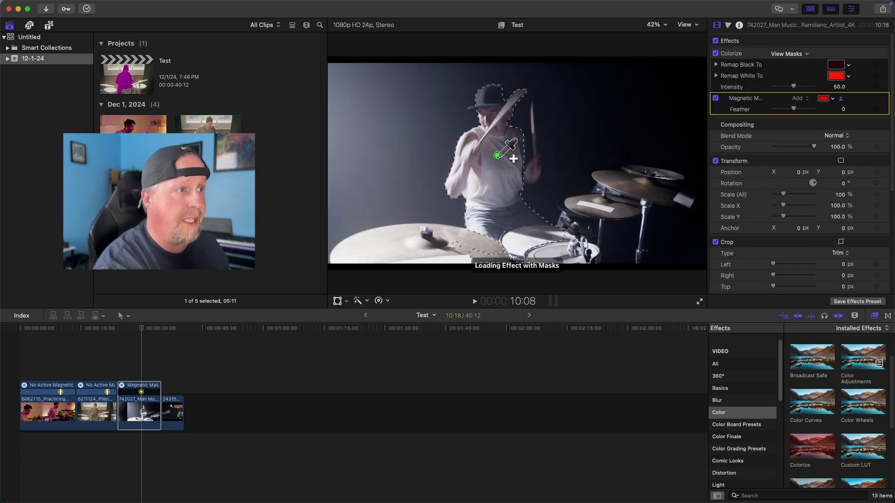
click(503, 94)
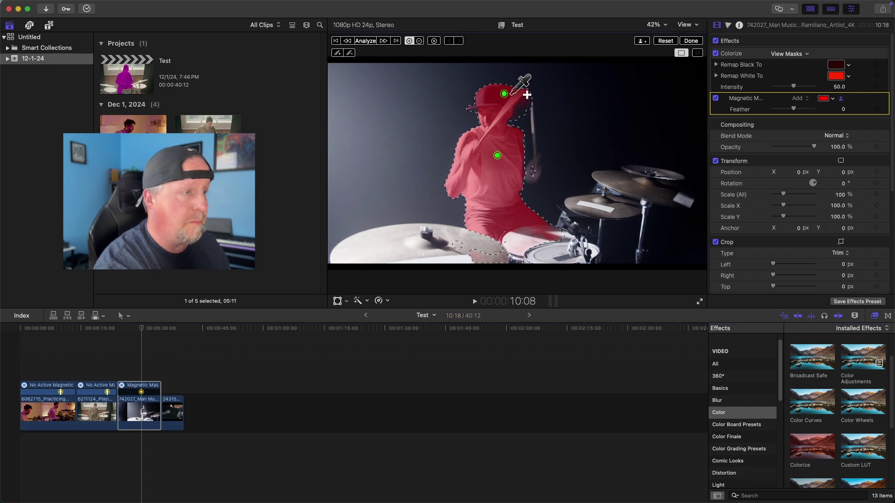
Step: Refine the third drummer's mask around his raised drumsticks, arm and hand, and analyze the clip in both directions
key(alt)
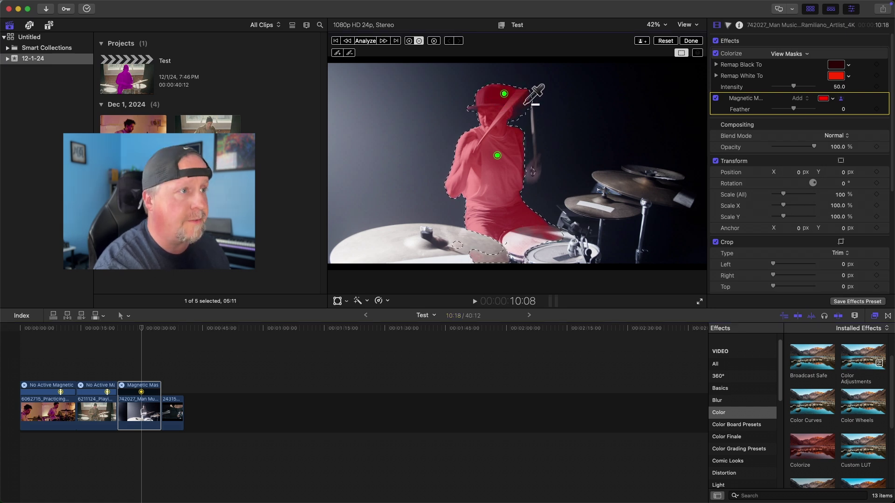
alt+click(525, 103)
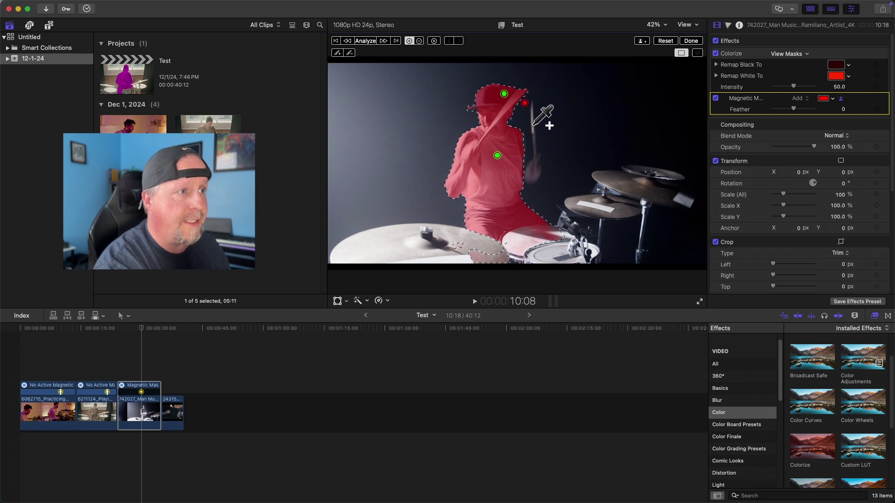
click(532, 120)
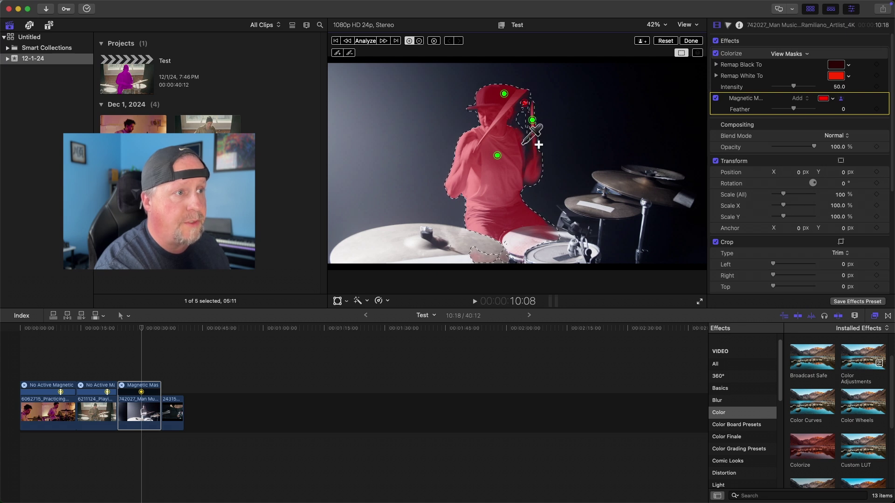
click(523, 143)
key(alt)
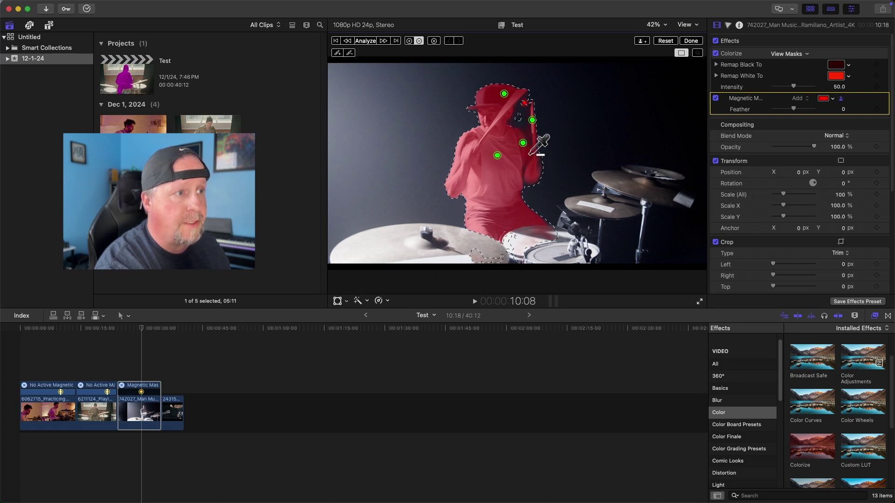
alt+click(530, 153)
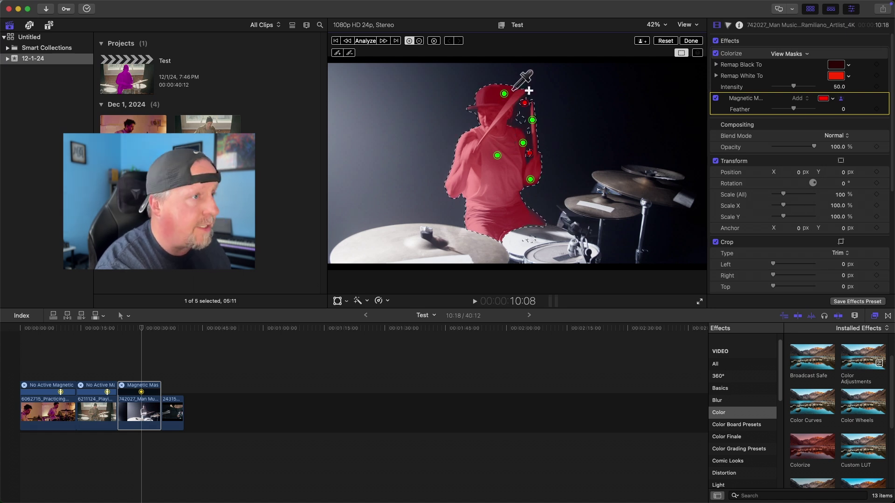
key(alt)
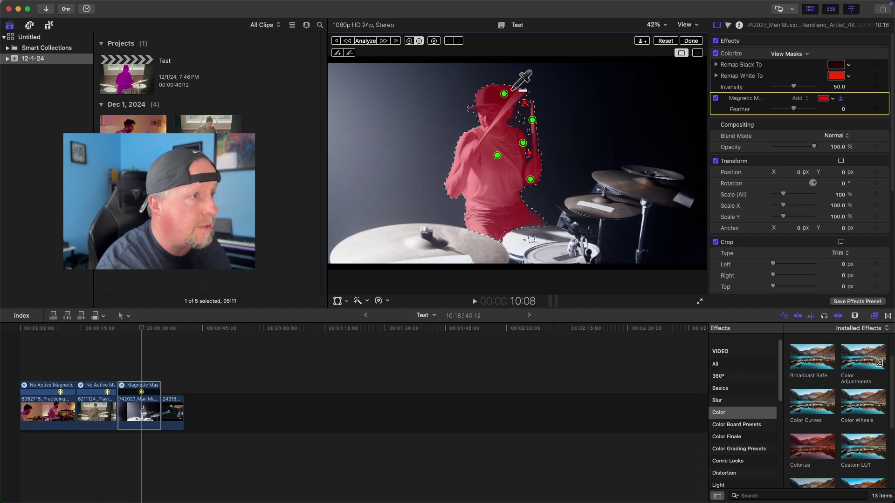
alt+click(512, 88)
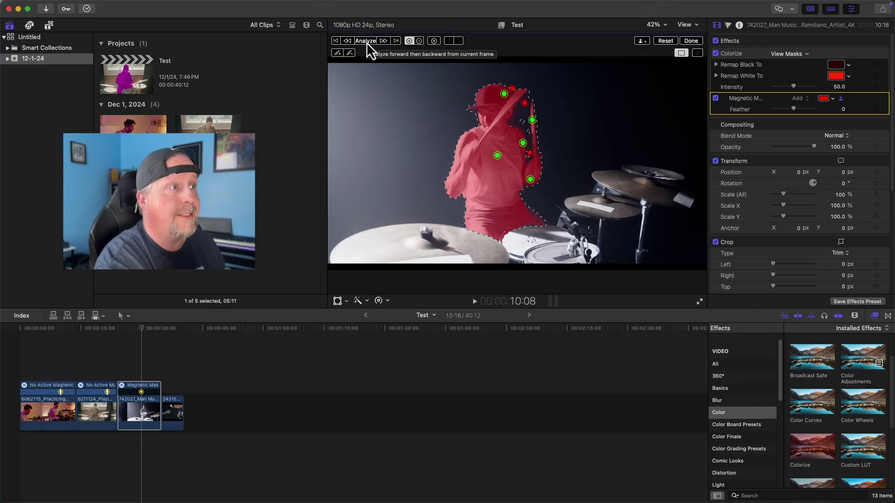
click(367, 42)
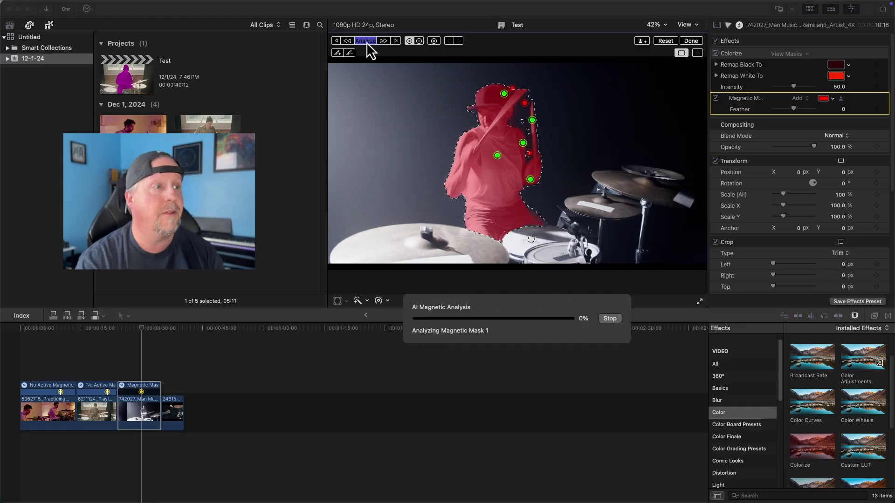
Step: Set the third clip's Colorize to bright yellow for Remap White To and dark yellow for Remap Black To, with intensity at 100
click(836, 76)
click(268, 336)
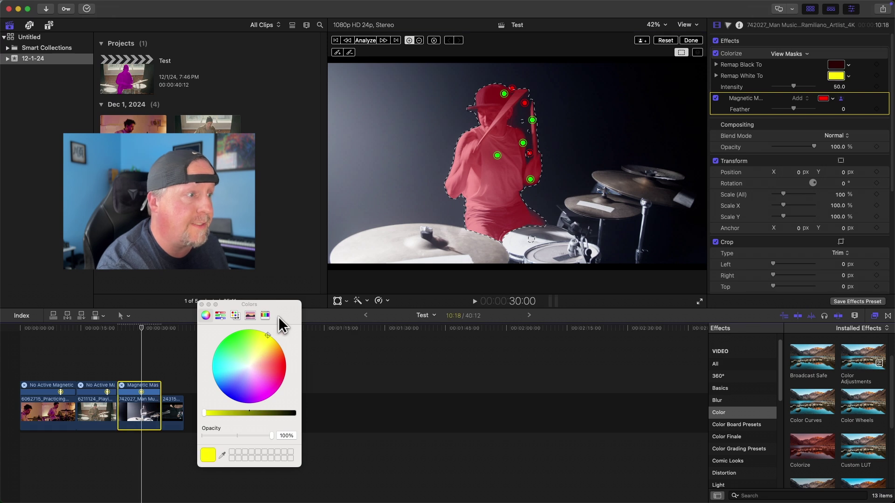
click(836, 64)
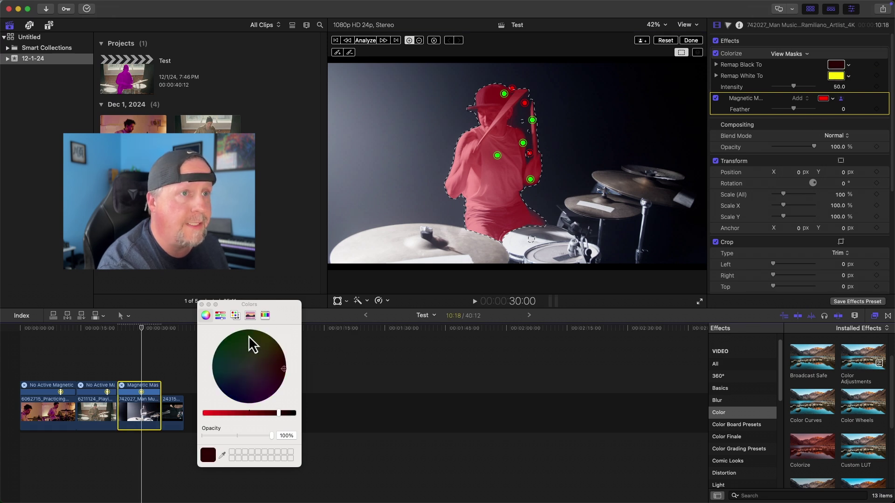
click(267, 335)
click(751, 52)
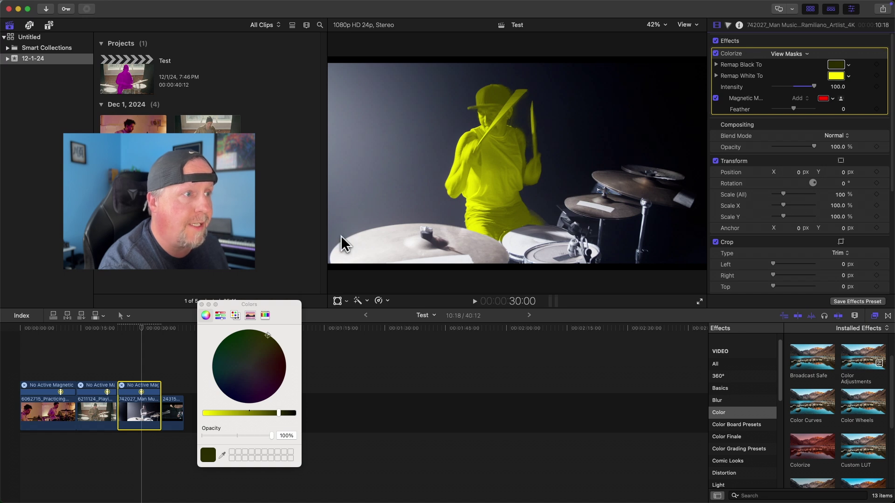
click(201, 305)
Step: Review the third clip from its start to check how the yellow mask tracks the drummer
click(117, 328)
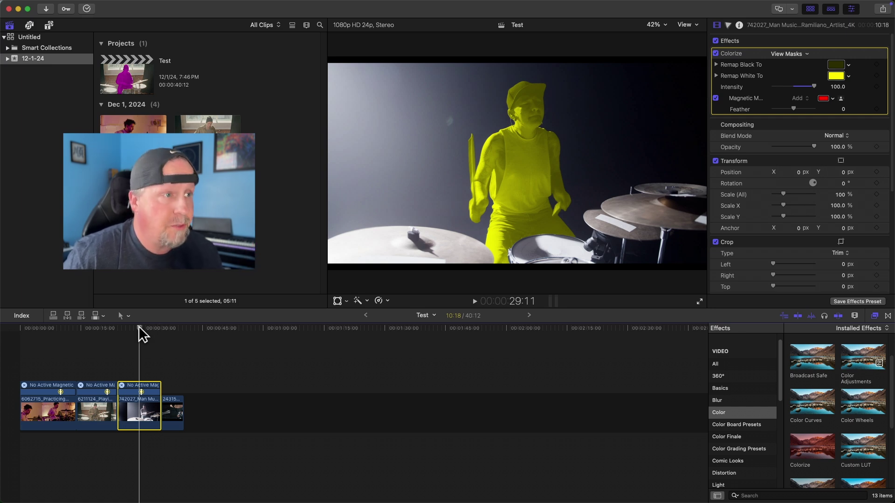
mouse_move(139, 326)
mouse_down()
mouse_move(124, 326)
mouse_move(137, 327)
mouse_up()
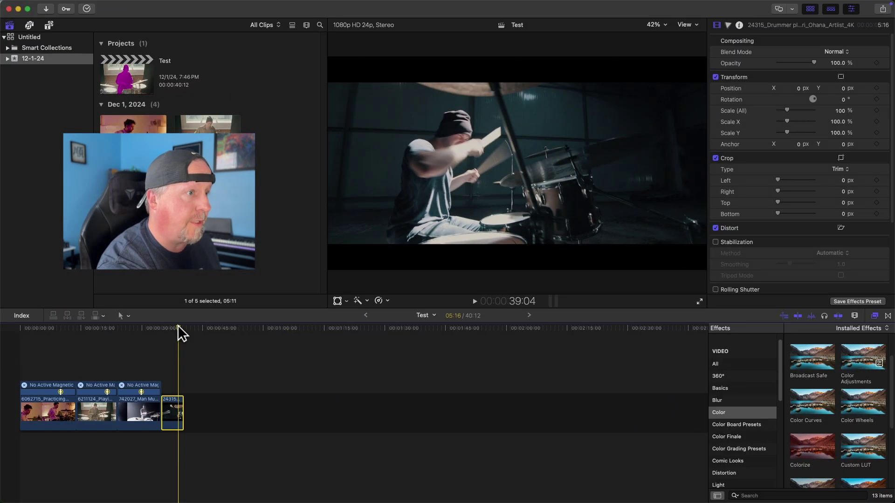
Step: Apply the Colorize effect with a Magnetic Mask to the drummer in the fourth clip, adding both drumsticks and excluding the gap between them
drag(827, 446, 435, 175)
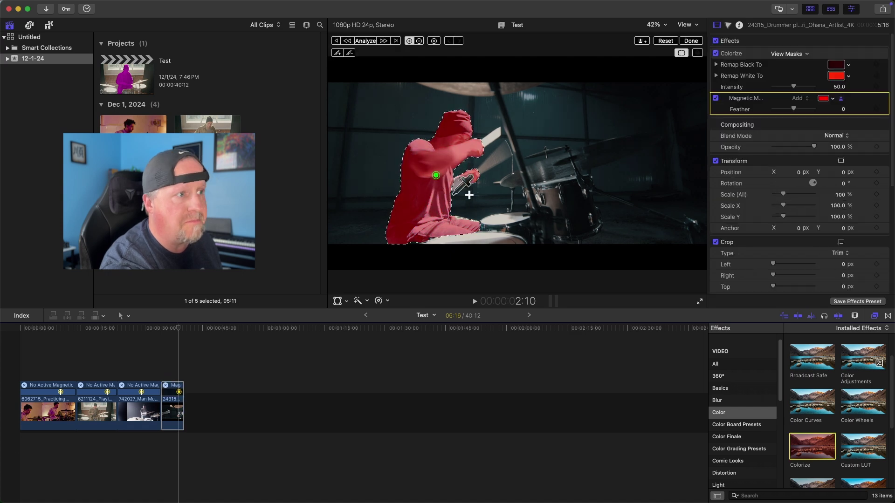
drag(489, 138, 493, 135)
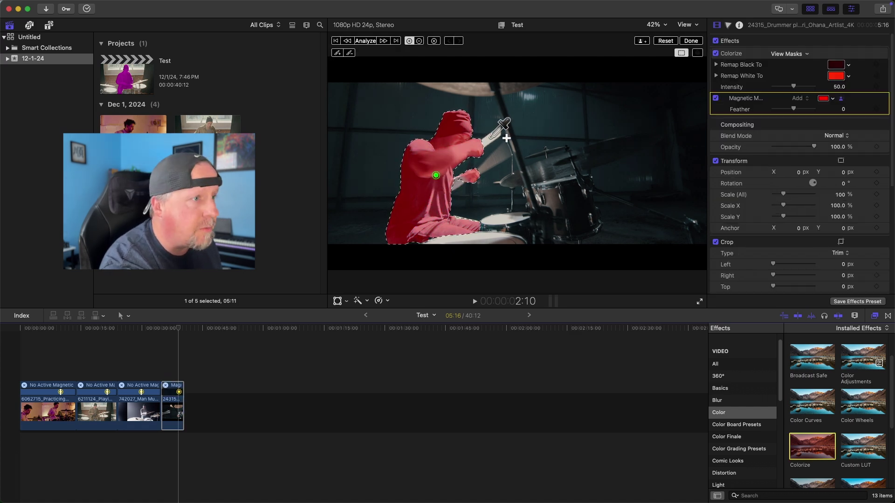
key(alt)
alt+click(490, 151)
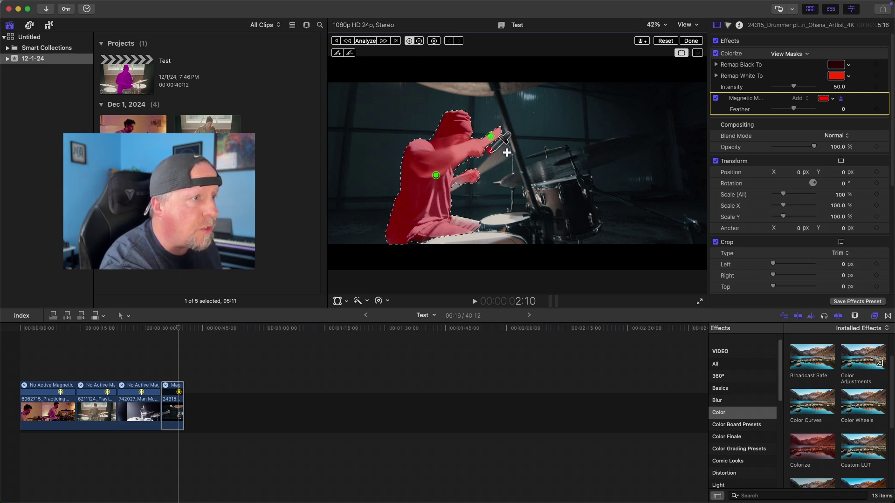
click(491, 165)
key(alt)
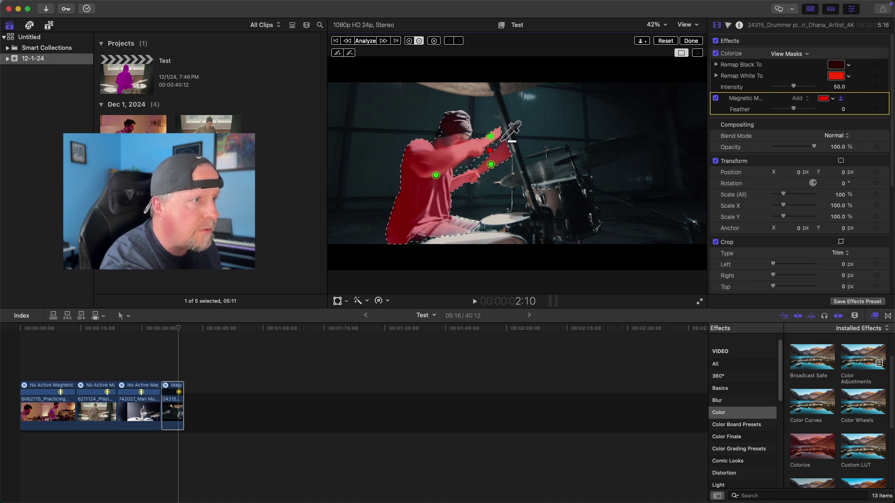
alt+click(500, 138)
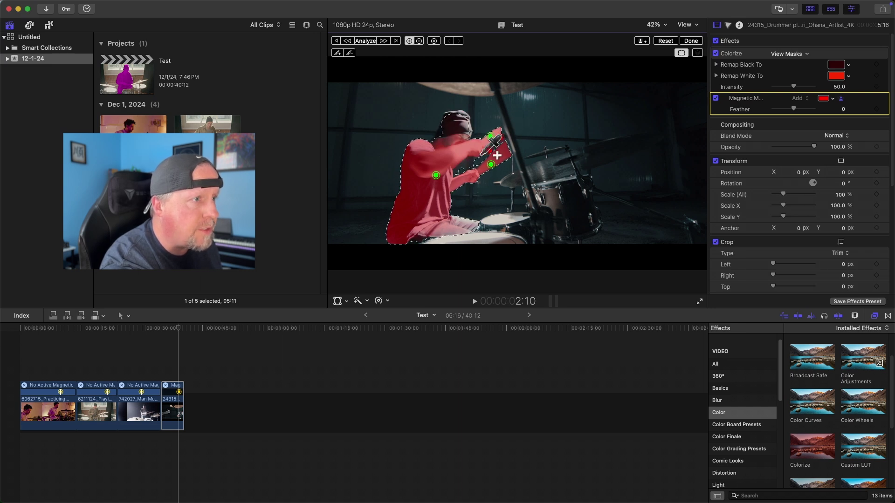
Step: Refine the fourth drummer's mask around his forearm, leg and head, and analyze the clip
key(alt)
alt+click(465, 164)
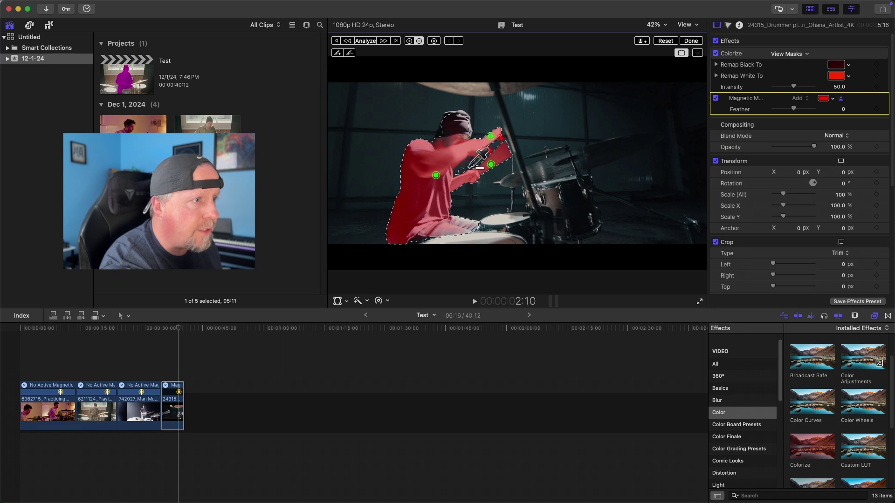
click(474, 228)
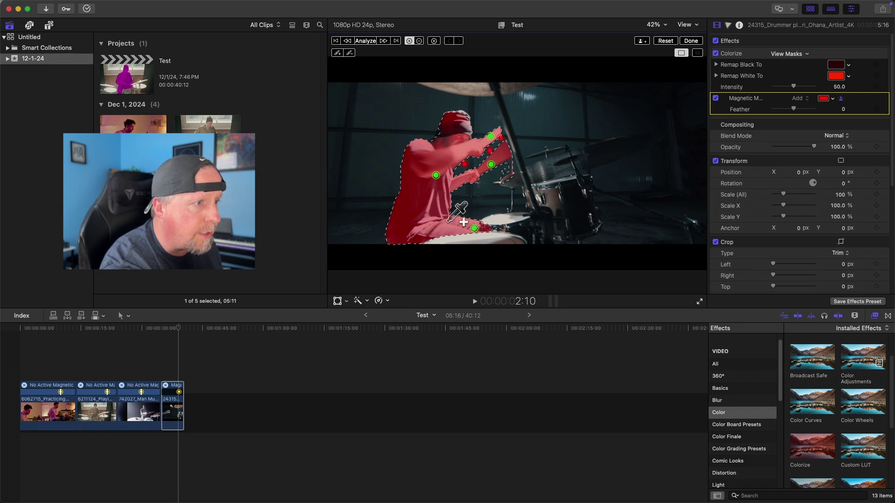
key(alt)
alt+click(484, 228)
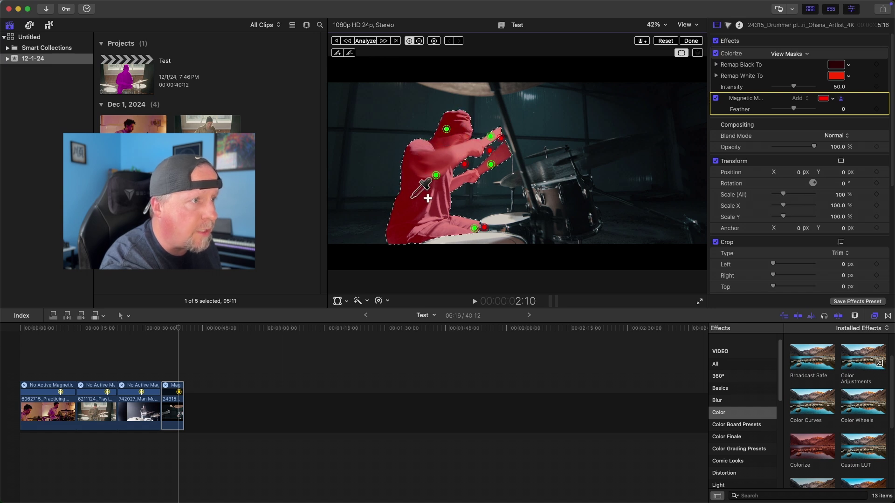
click(366, 41)
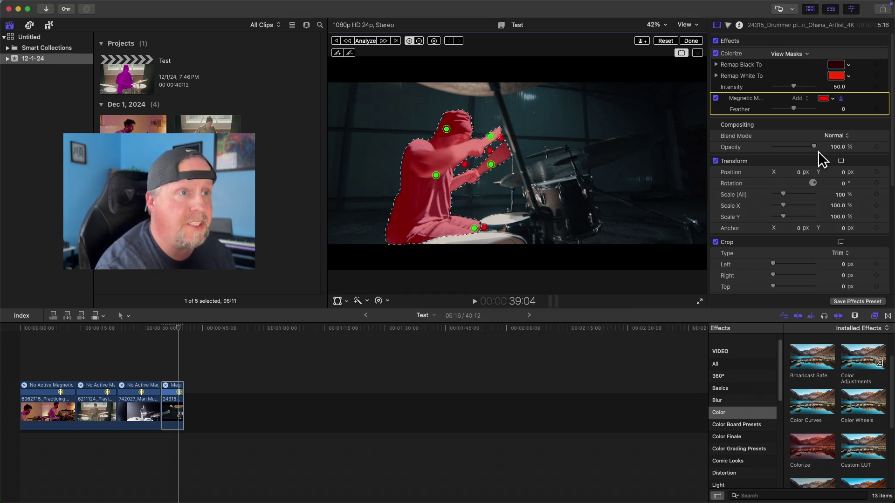
Step: Set the fourth clip's Colorize colors to bright cyan for Remap White To and dark teal for Remap Black To
click(836, 76)
drag(239, 392, 234, 405)
drag(231, 406, 210, 378)
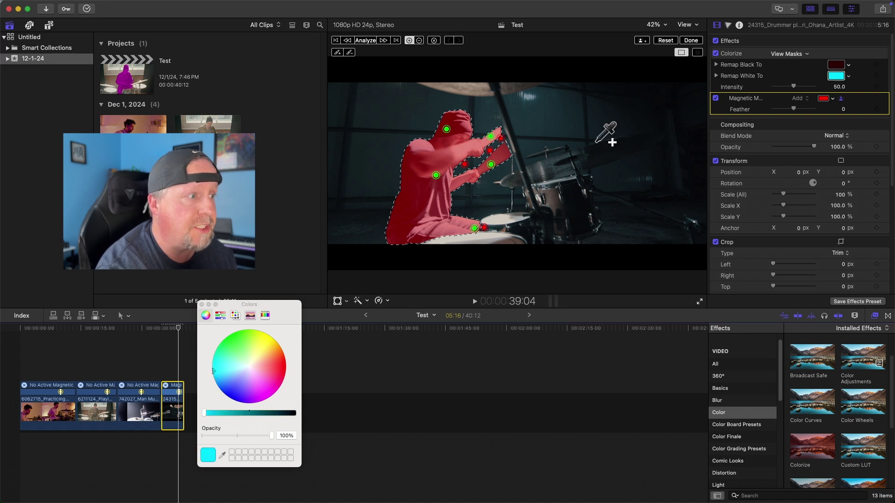
click(836, 65)
drag(229, 383, 208, 381)
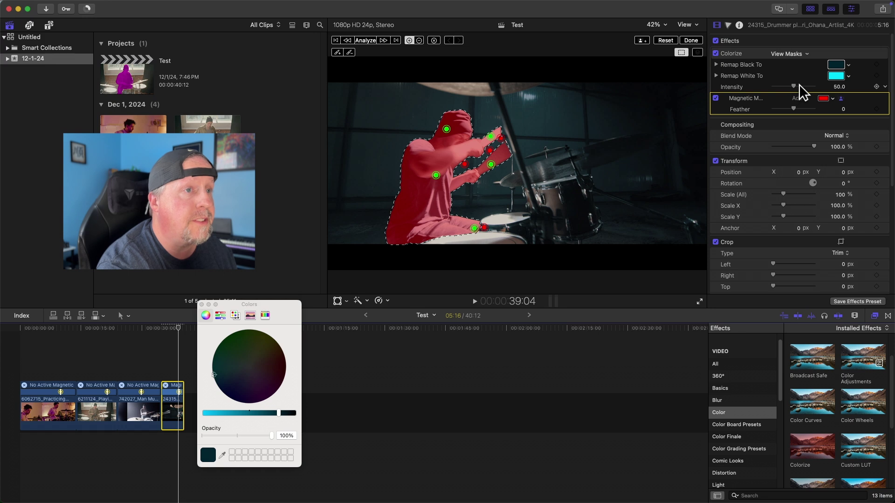
Step: Set the fourth clip's Colorize intensity to 100 and play the clip outside mask editing to check the cyan drummer
drag(794, 86, 814, 86)
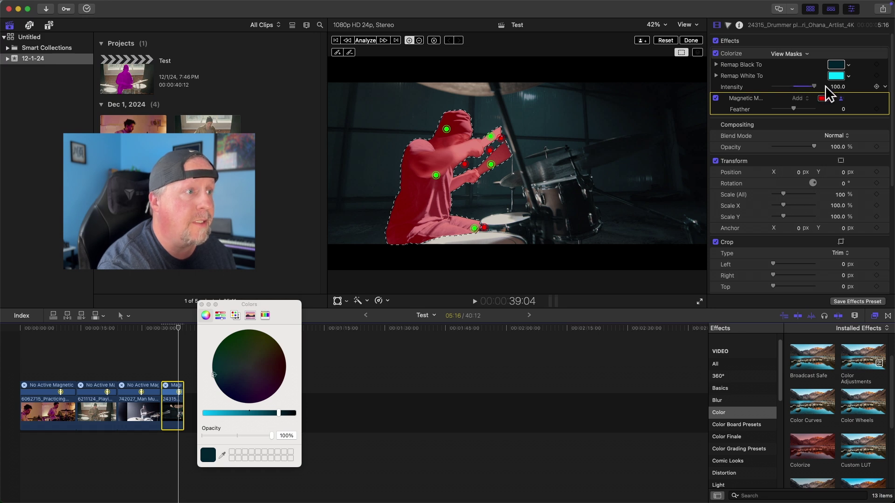
click(752, 53)
click(202, 304)
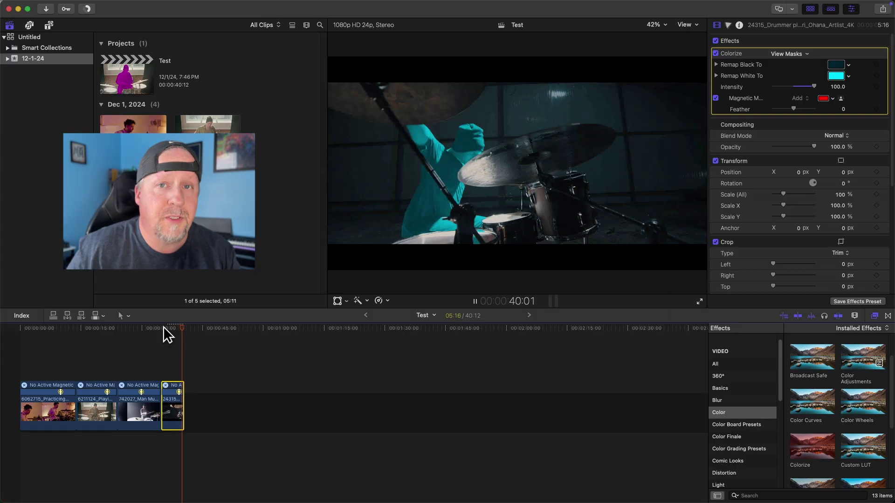
key(space)
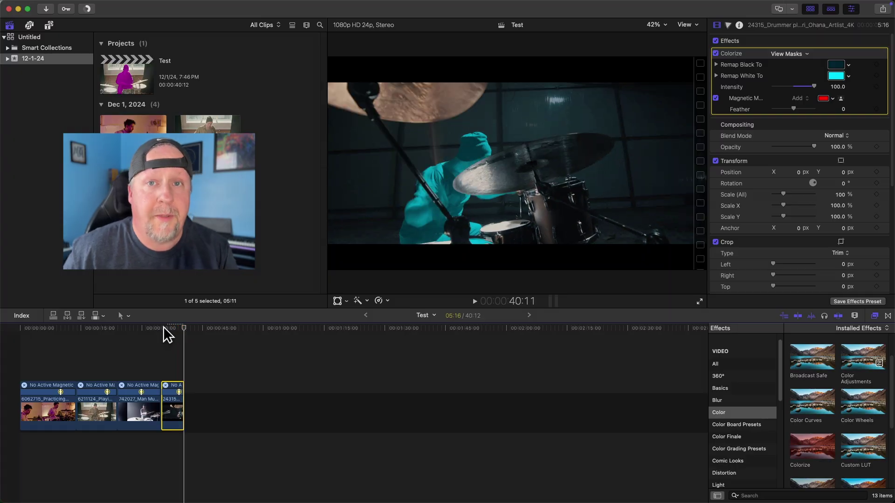